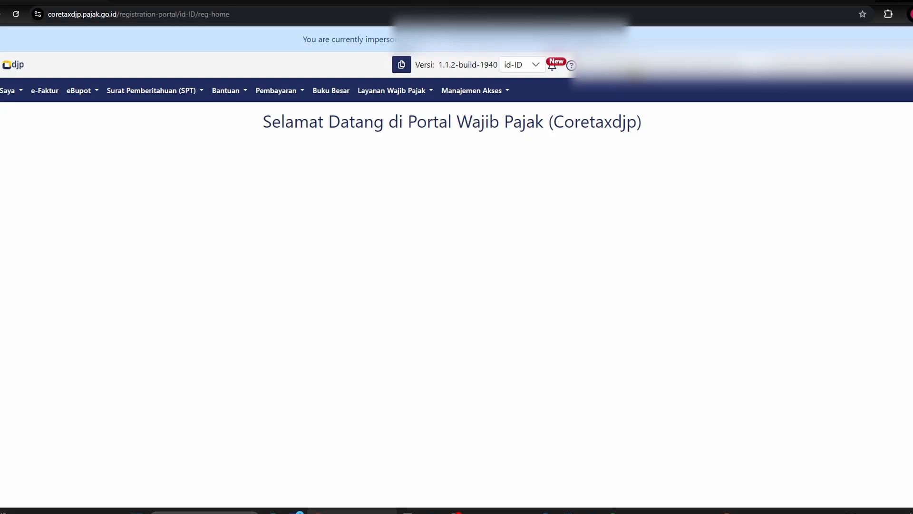
# Open the issued (Telah Terbit) list of monthly withholding slips for permanent employees, Bukti Pemotongan Bulanan Pegawai Tetap.
pyautogui.click(55, 94)
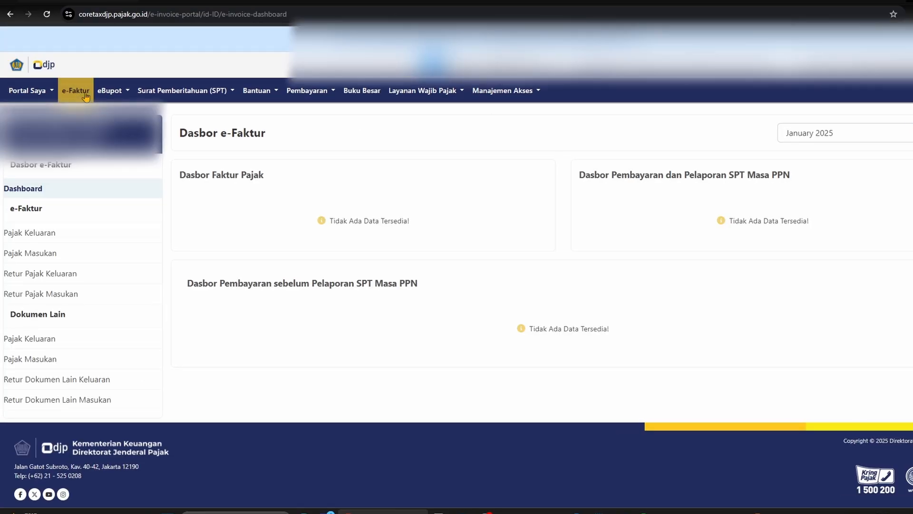
pyautogui.click(79, 91)
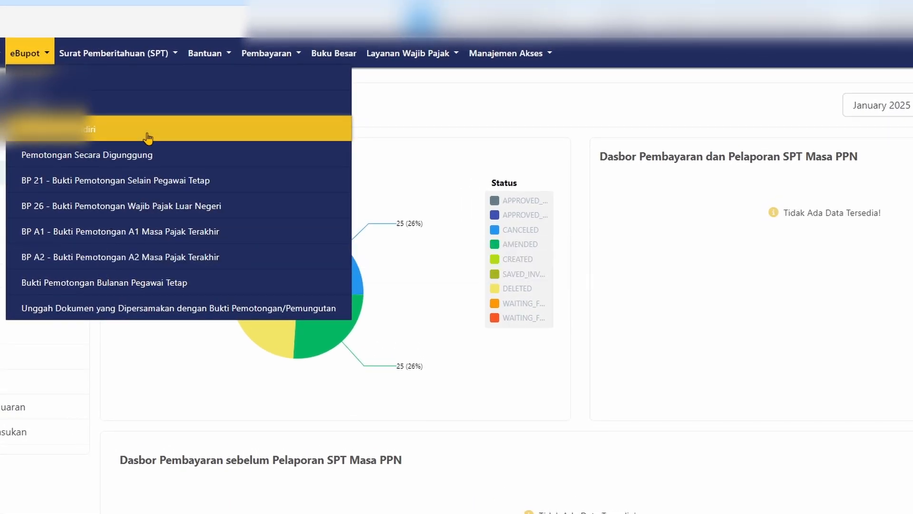
pyautogui.click(122, 286)
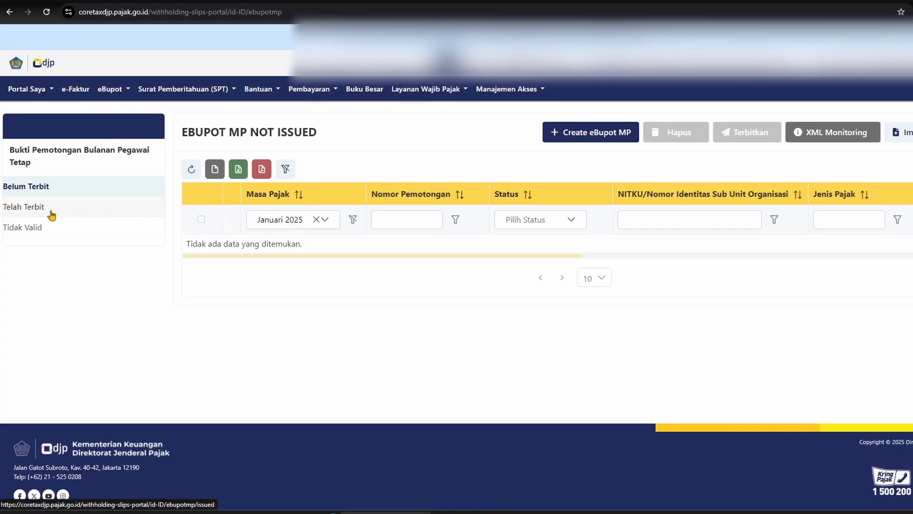
pyautogui.click(37, 213)
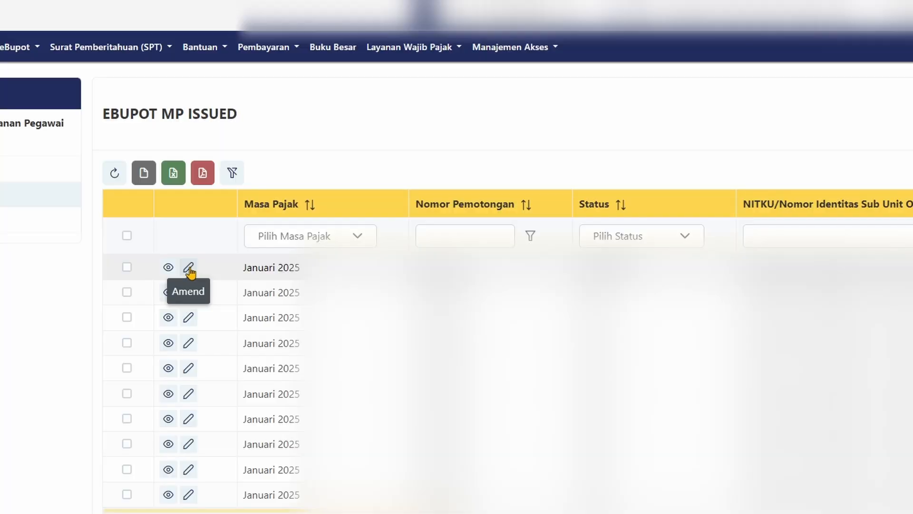
# Review the amendment form of the first January 2025 slip, then return and inspect the issued list's columns through Dilaporkan Dalam SPT.
pyautogui.click(189, 269)
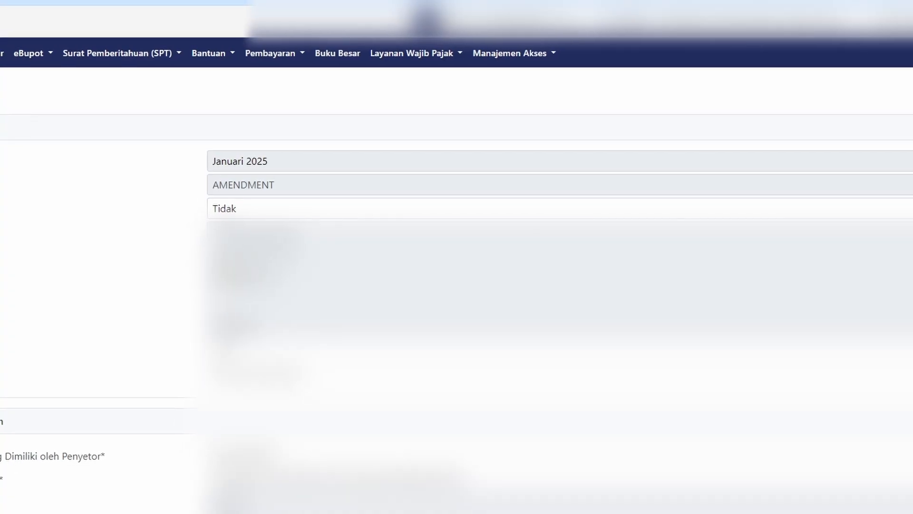
pyautogui.scroll(-5, 238, 285)
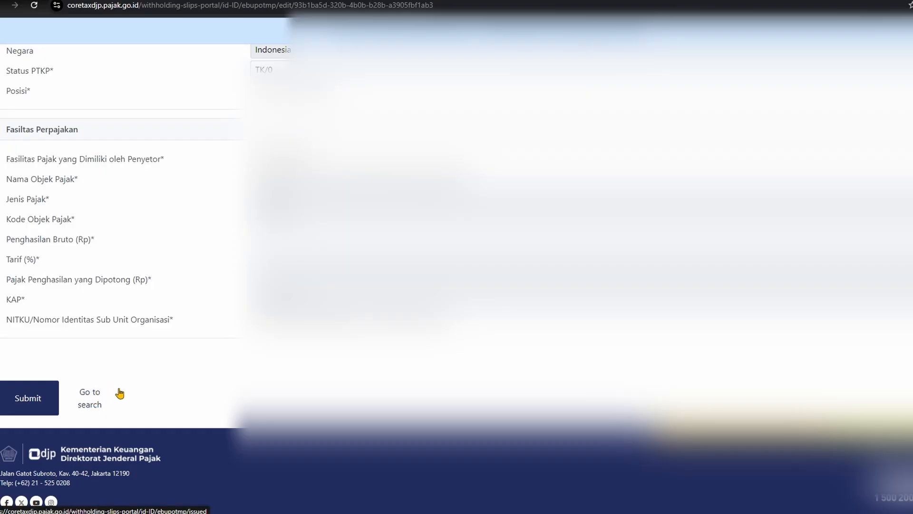
pyautogui.click(93, 406)
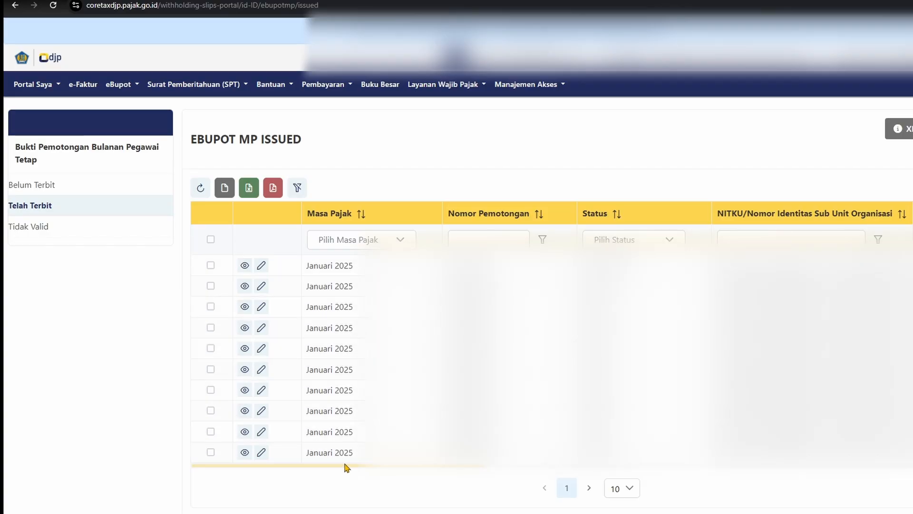
pyautogui.moveTo(346, 466); pyautogui.dragTo(827, 395)
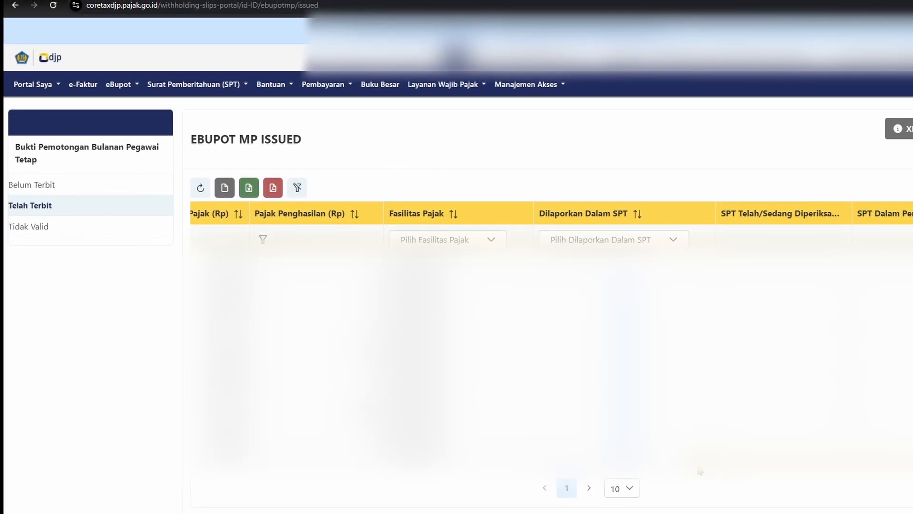
pyautogui.moveTo(699, 471); pyautogui.dragTo(187, 498)
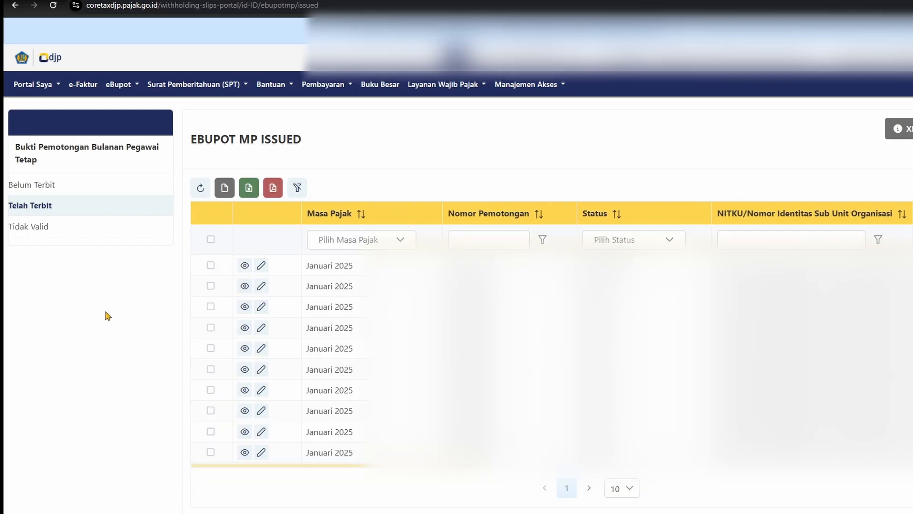
# Open the issued (Telah Terbit) list of BP A1 - Bukti Pemotongan A1 Masa Pajak Terakhir.
pyautogui.click(120, 84)
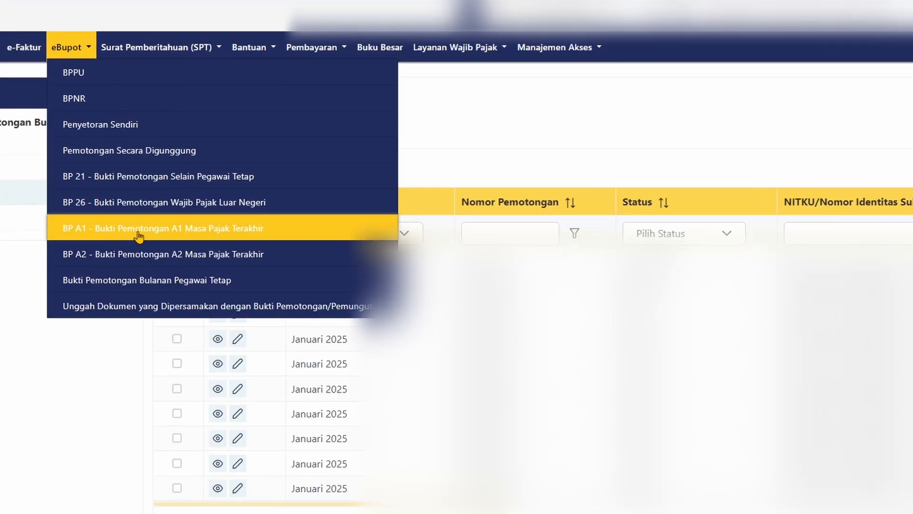
pyautogui.click(139, 236)
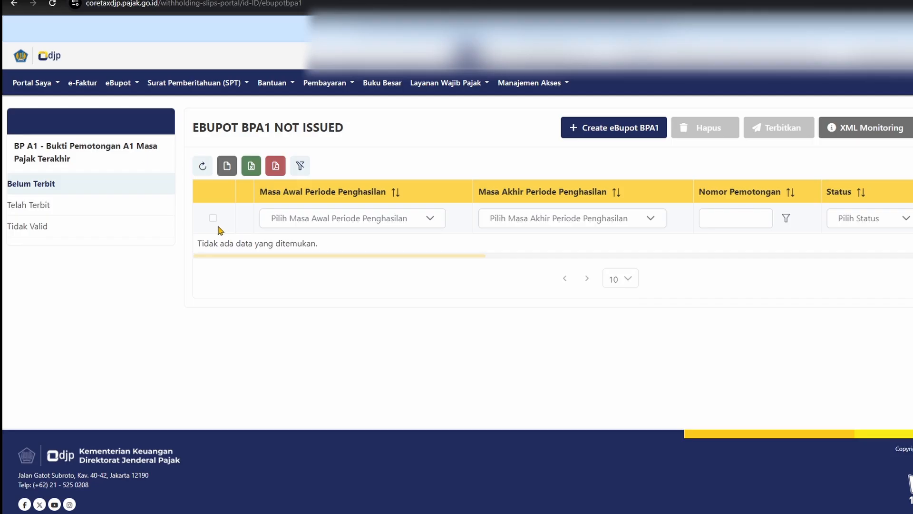
pyautogui.click(51, 211)
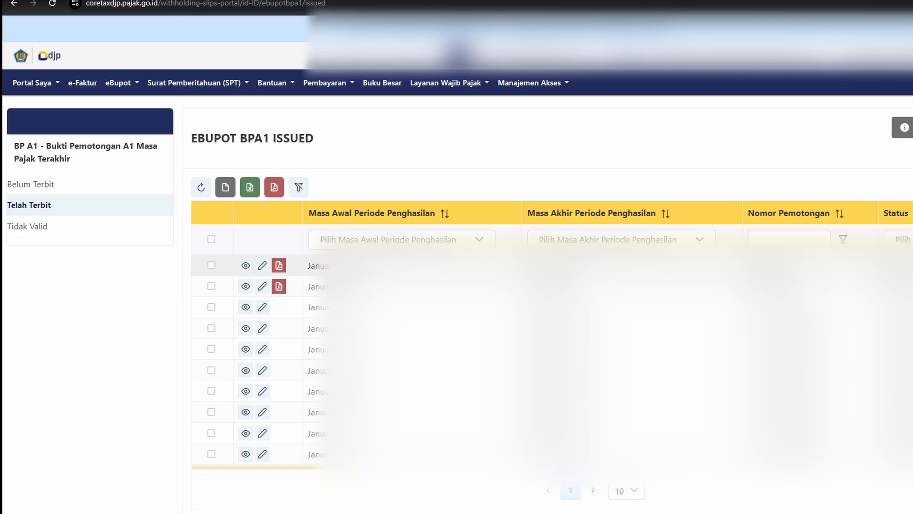
# Inspect the Dilaporkan Dalam SPT column of the issued BP A1 slips, then select and deselect the first slip.
pyautogui.moveTo(271, 466); pyautogui.dragTo(685, 467)
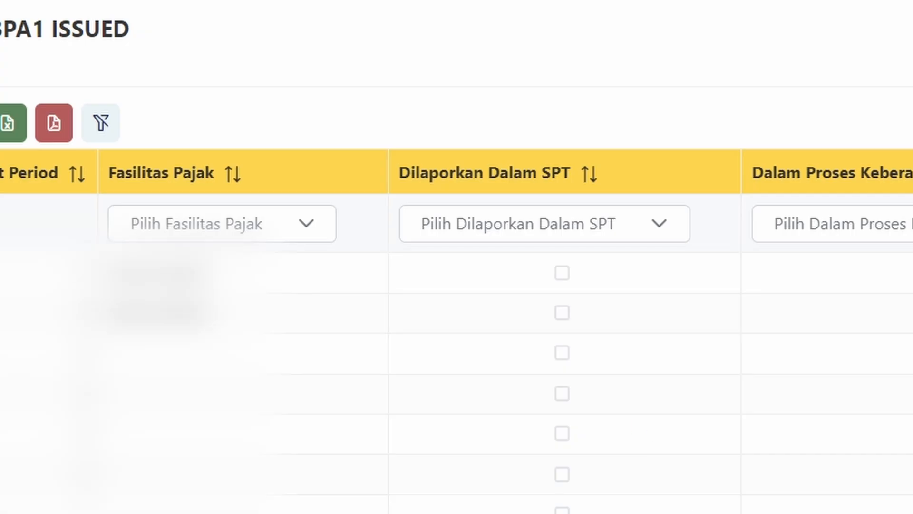
pyautogui.moveTo(808, 513); pyautogui.dragTo(115, 513)
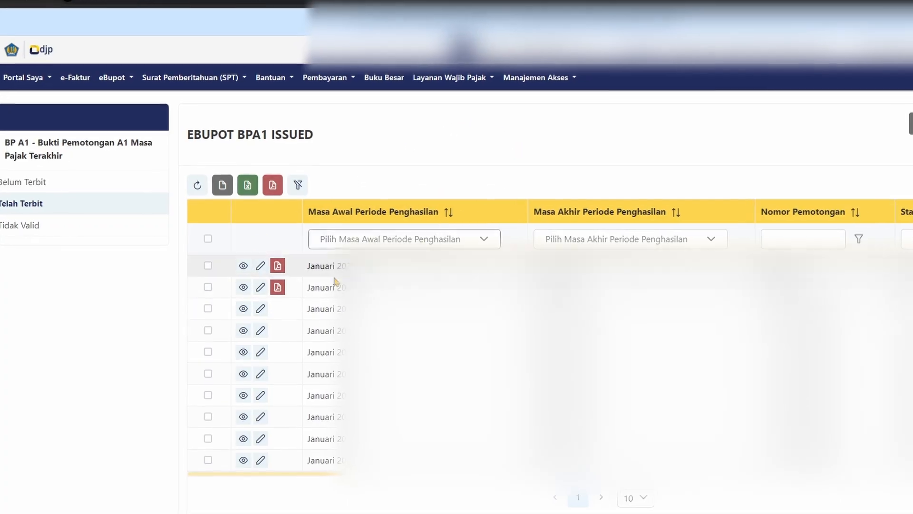
pyautogui.click(203, 269)
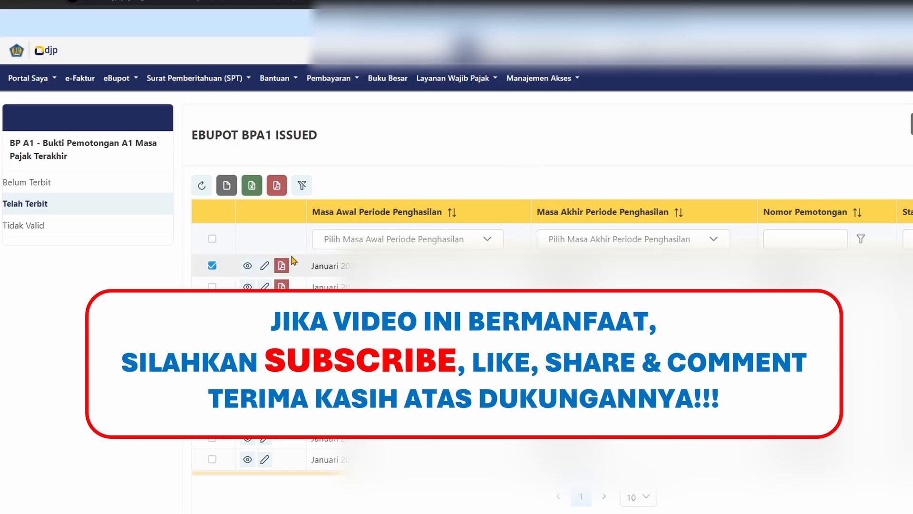
pyautogui.click(212, 266)
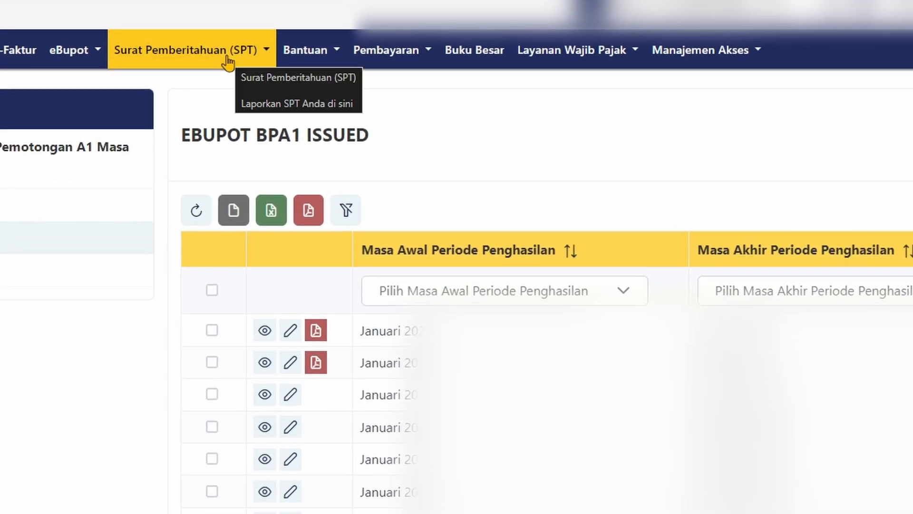
# Start a new tax return draft (Konsep SPT) for PPh Pasal 21/26 and continue to the reporting period.
pyautogui.click(227, 56)
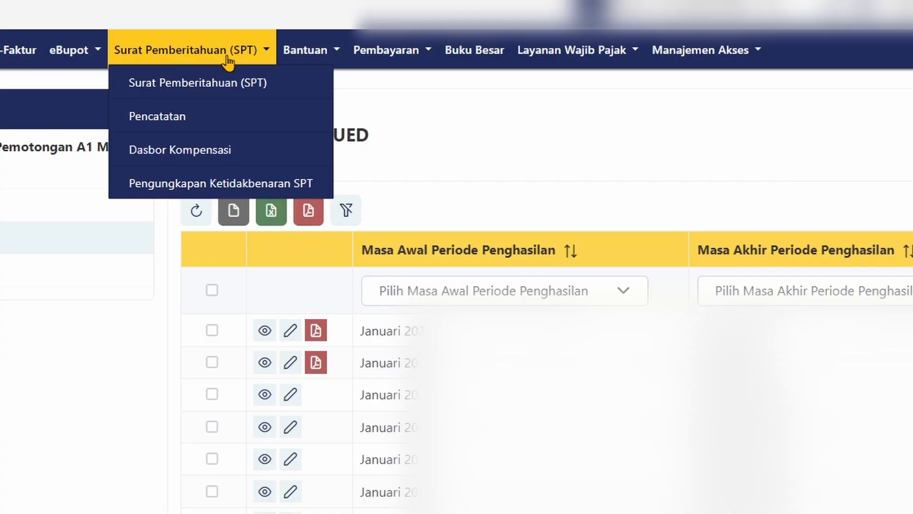
pyautogui.click(233, 85)
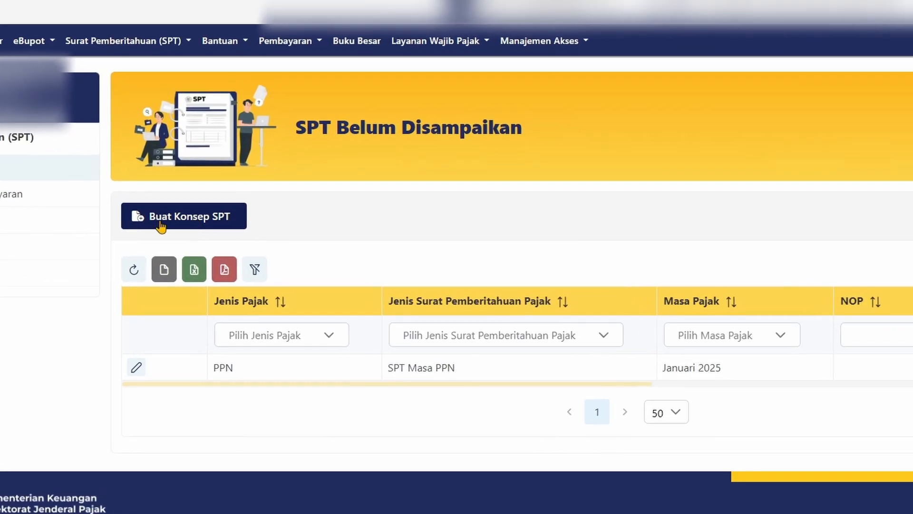
pyautogui.click(191, 221)
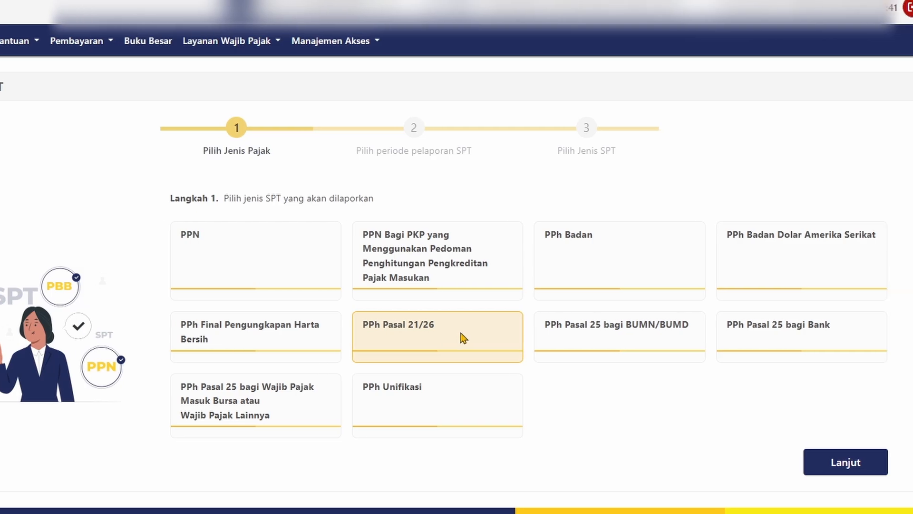
pyautogui.click(818, 468)
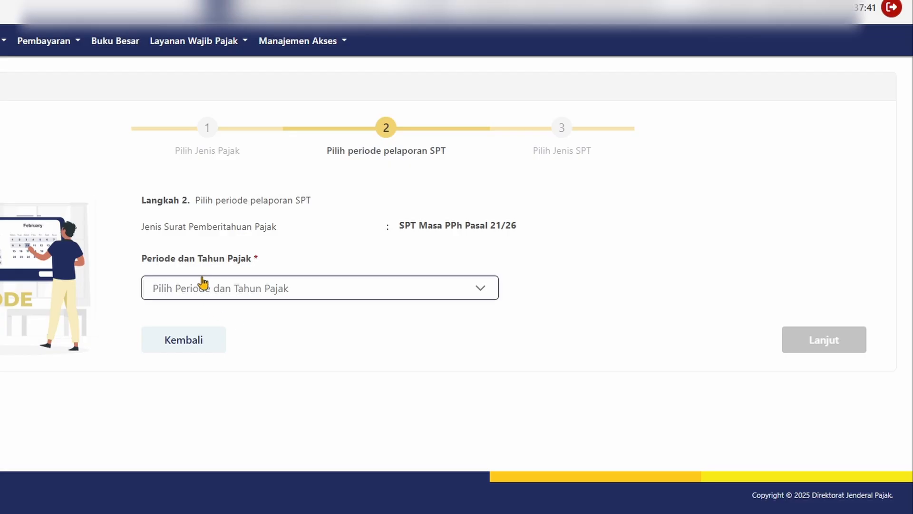
# Create the SPT Masa PPh Pasal 21/26 draft for the period Januari 2025 with the SPT model Pembetulan.
pyautogui.click(291, 295)
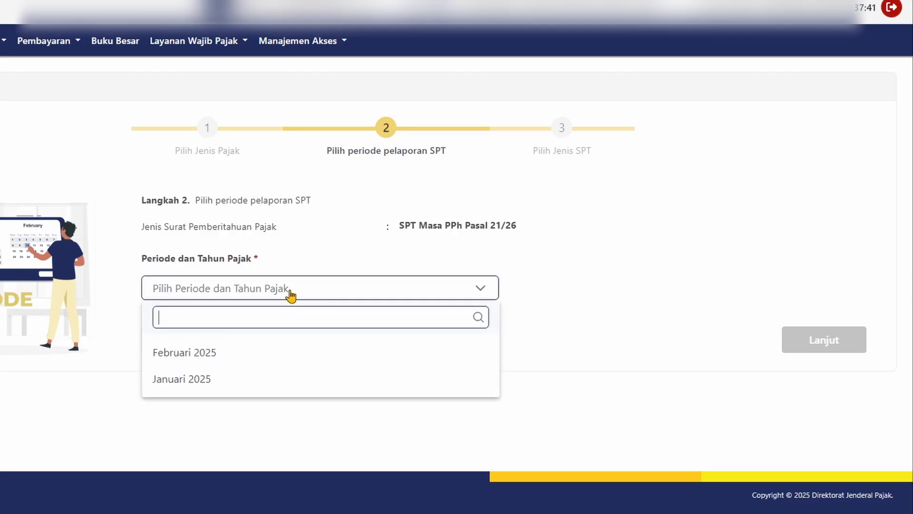
pyautogui.click(213, 386)
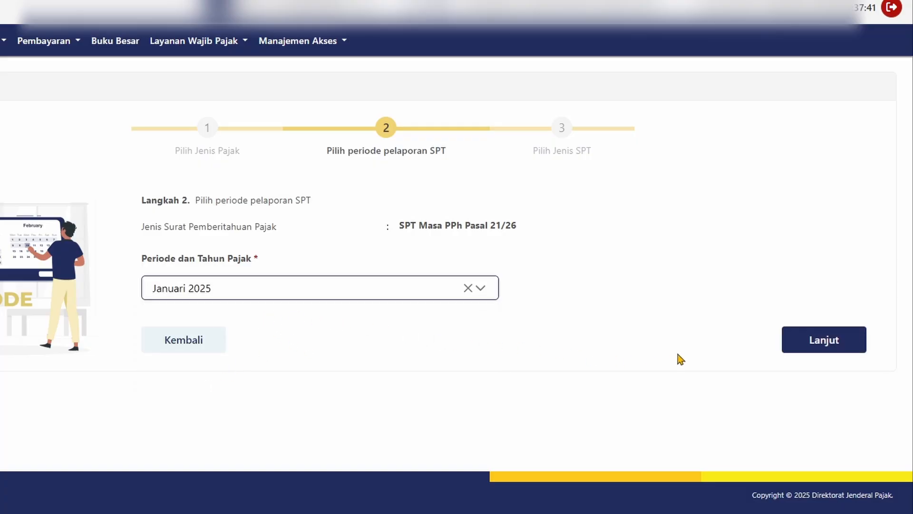
pyautogui.click(817, 351)
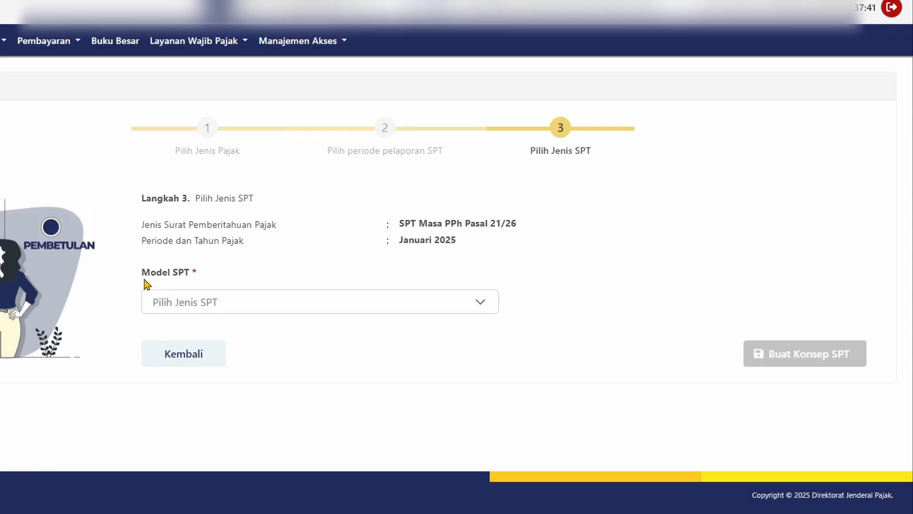
pyautogui.click(271, 308)
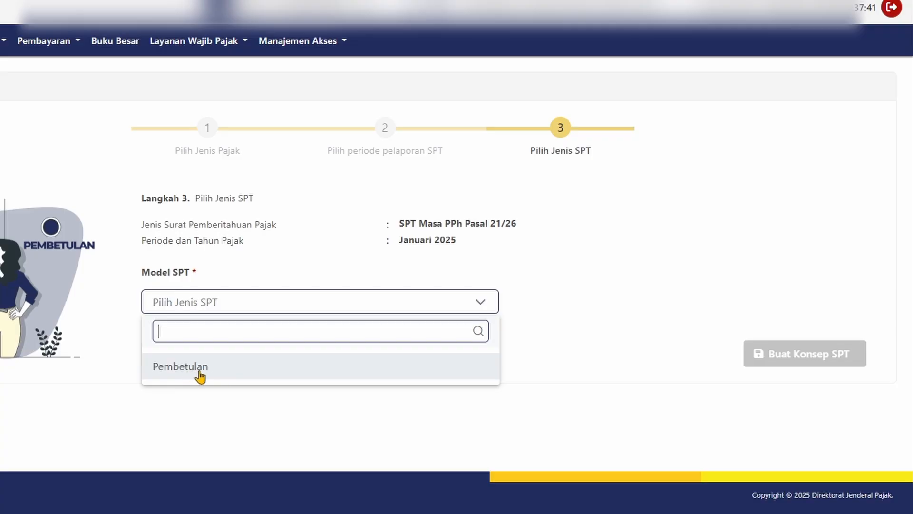
pyautogui.click(230, 375)
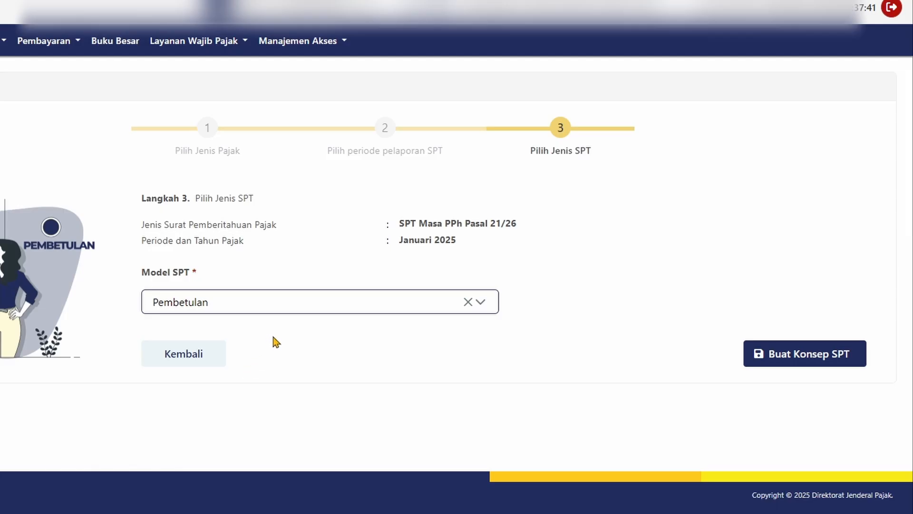
pyautogui.click(803, 360)
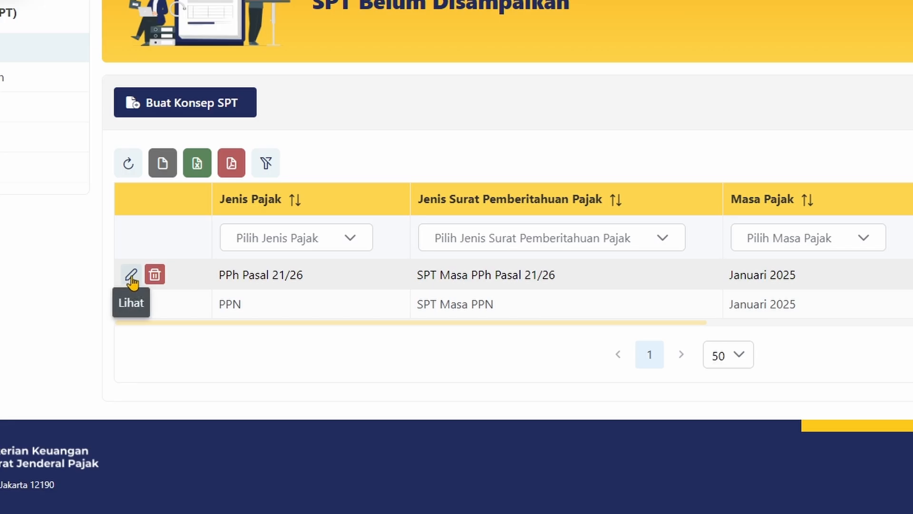
# Open the PPh Pasal 21/26 draft for Januari 2025 and review the BPA1 entries in attachment L-IB.
pyautogui.click(129, 279)
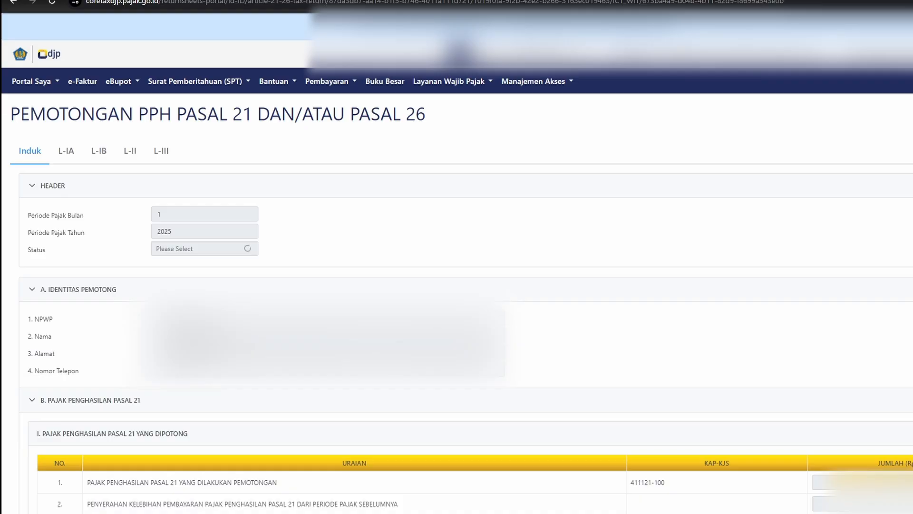
pyautogui.click(98, 157)
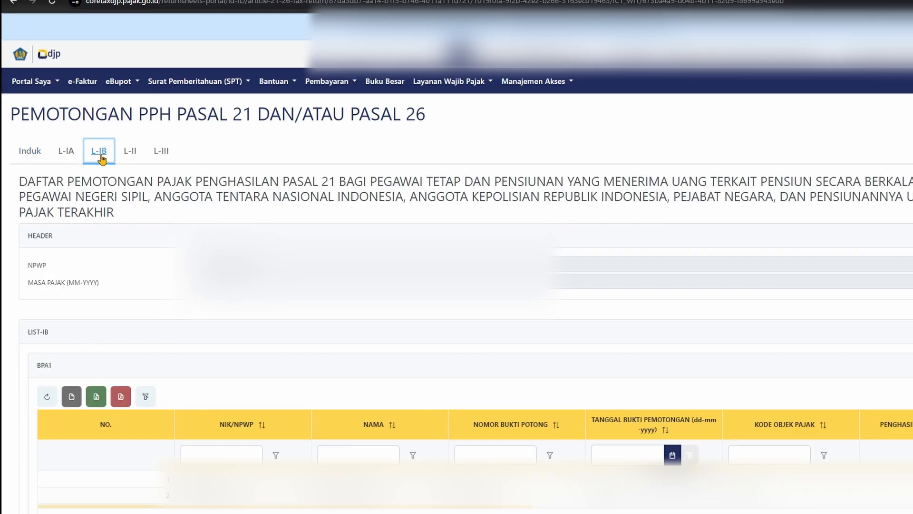
pyautogui.scroll(-2, 466, 326)
pyautogui.scroll(-4, 466, 326)
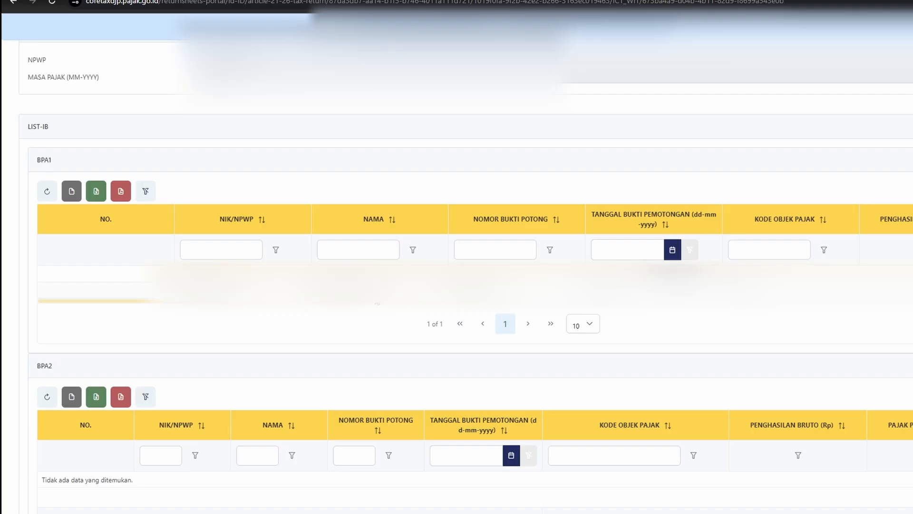
pyautogui.hscroll(3, 461, 307)
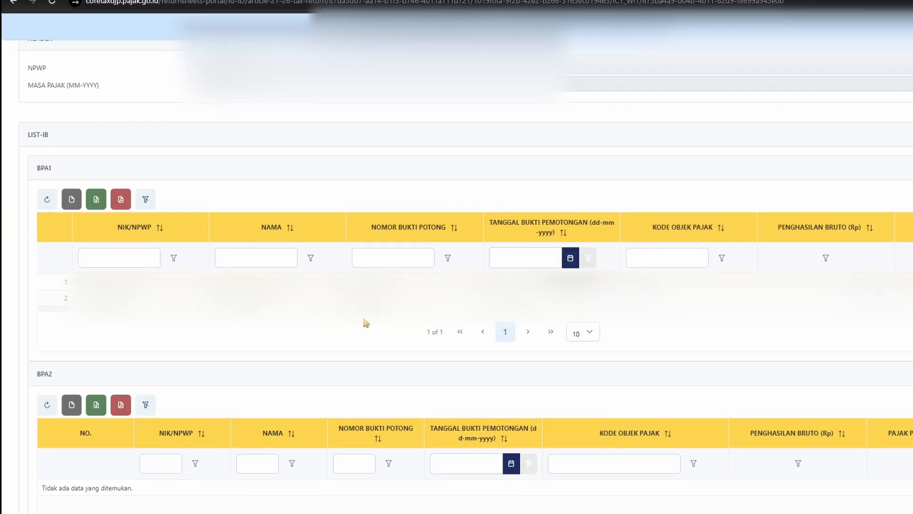
pyautogui.scroll(3, 361, 323)
pyautogui.scroll(2, 367, 322)
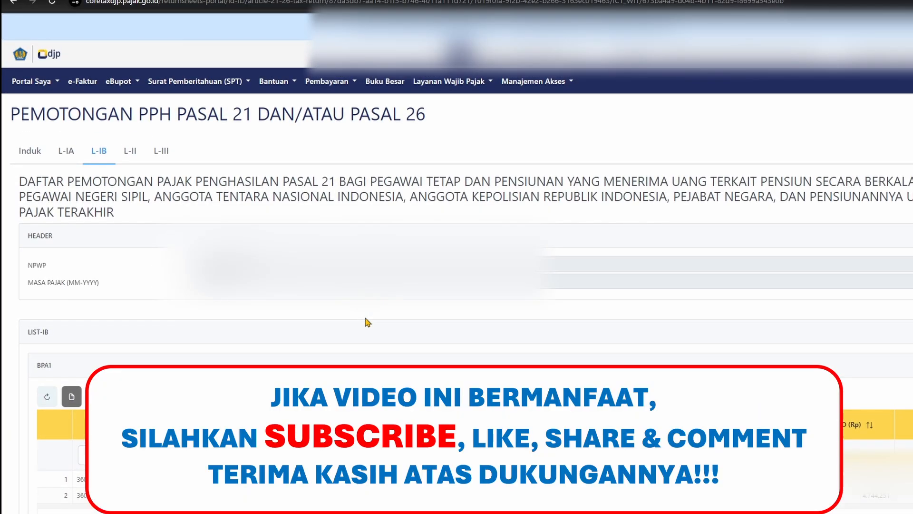
# Examine the main form (Induk), focusing on the header status and the withheld PPh Pasal 21 amounts in section B.
pyautogui.click(35, 156)
pyautogui.scroll(-5, 342, 281)
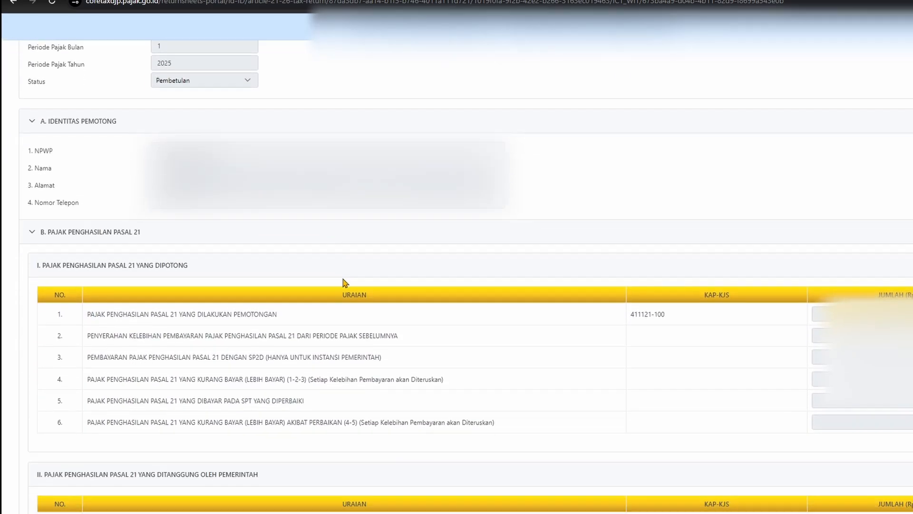
pyautogui.scroll(1, 346, 273)
pyautogui.scroll(-1, 351, 269)
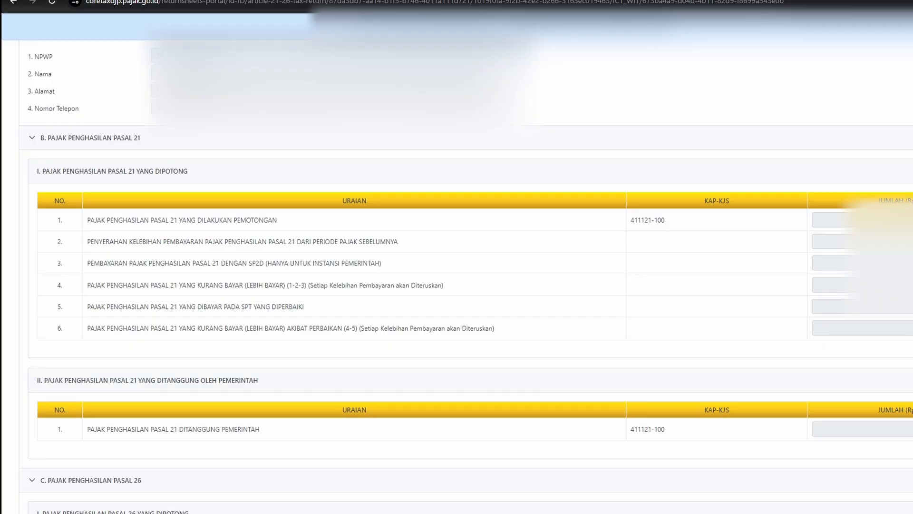
# Accept the declaration statement in section D, Pernyataan dan Tanda Tangan, of the main form.
pyautogui.scroll(-1, 909, 331)
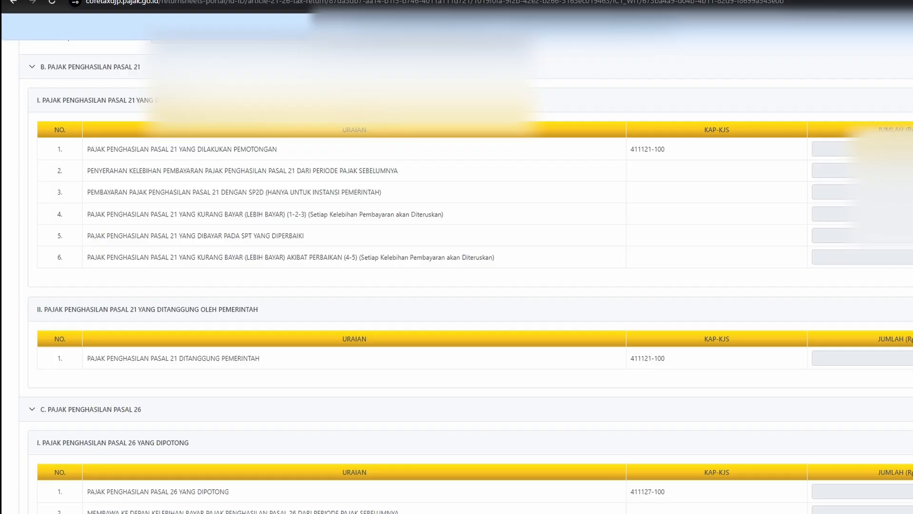
pyautogui.scroll(-3, 910, 285)
pyautogui.scroll(-4, 909, 267)
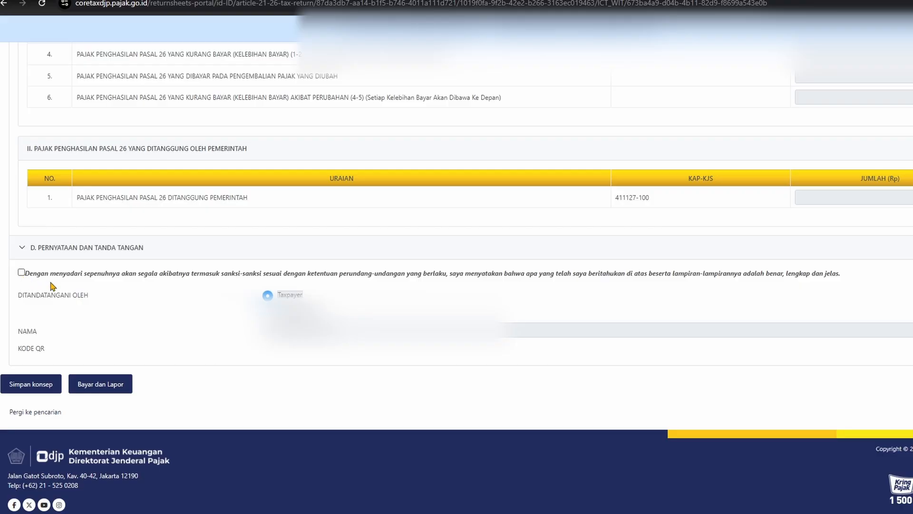
pyautogui.click(22, 273)
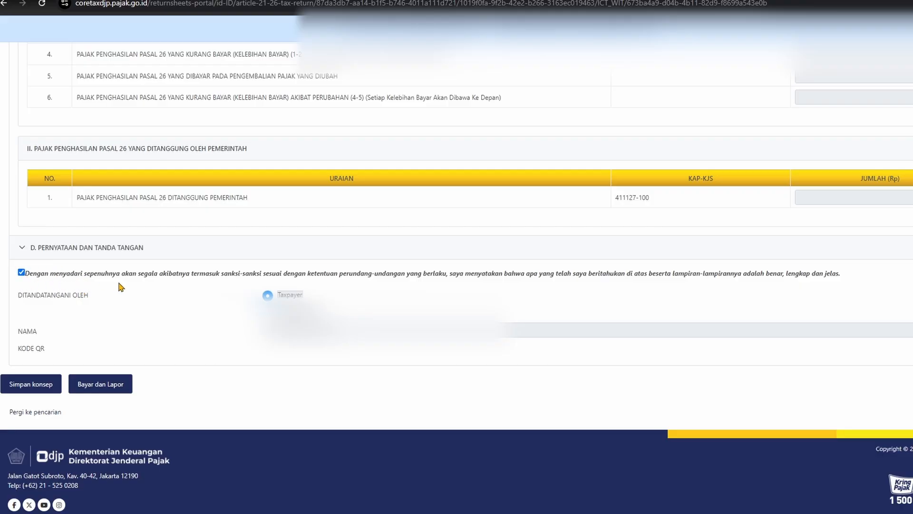